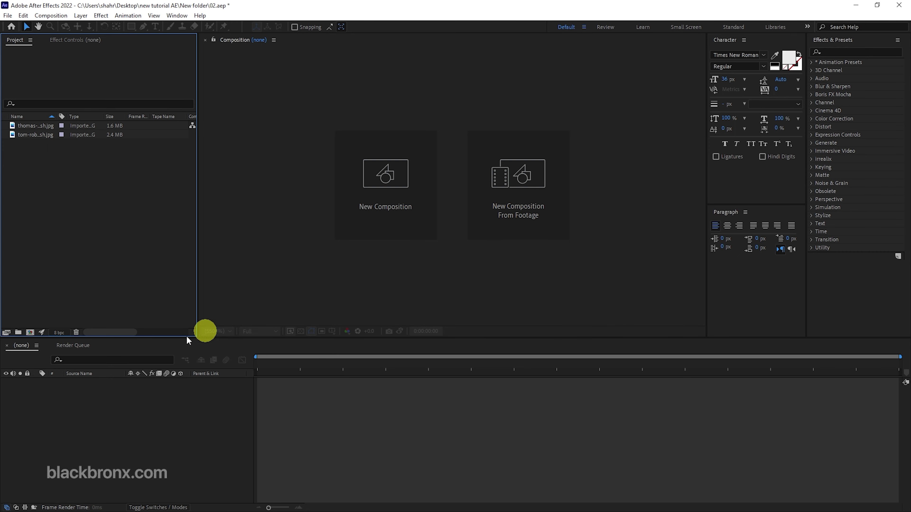
Set up a new 'tutorial 01' composition at 1920×1080, 30 fps, 3 seconds long
click(30, 333)
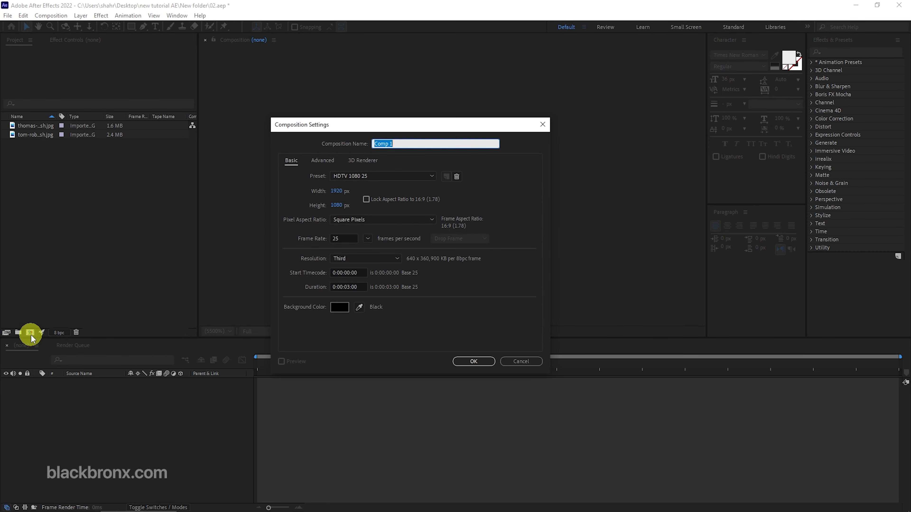
text(tutorial)
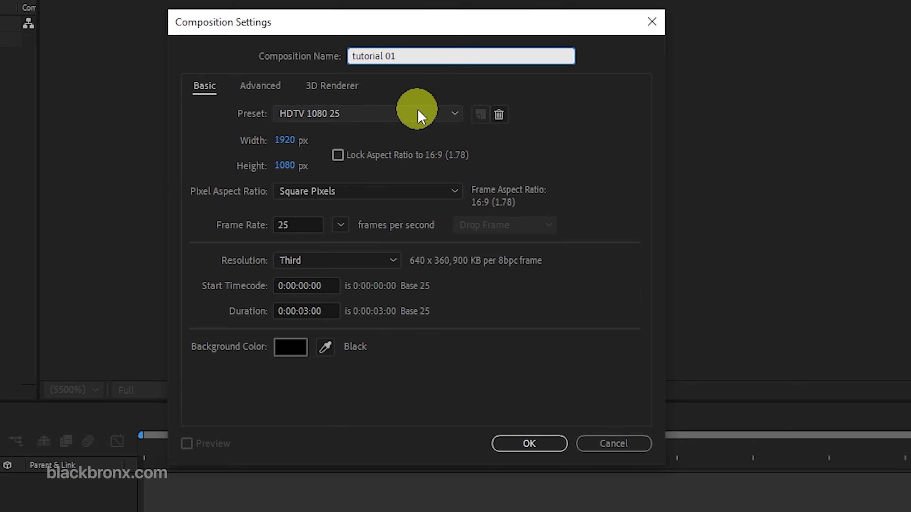
click(420, 117)
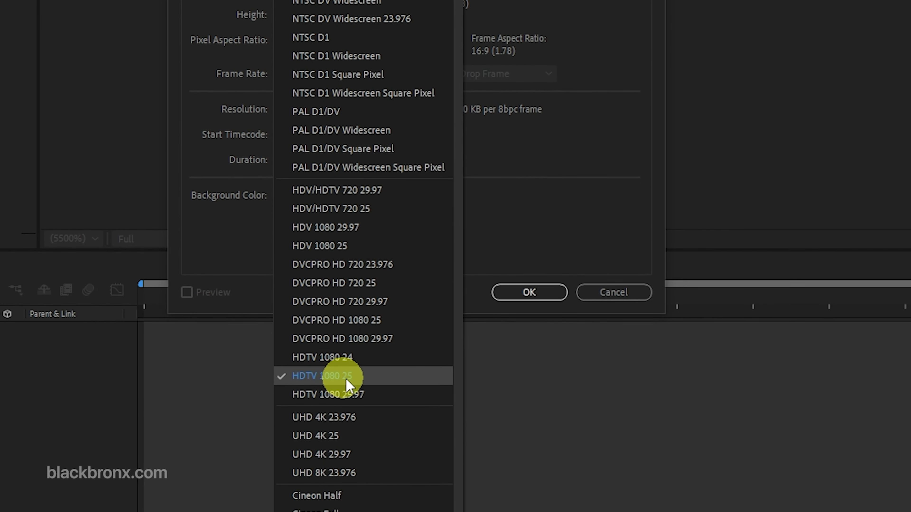
click(358, 377)
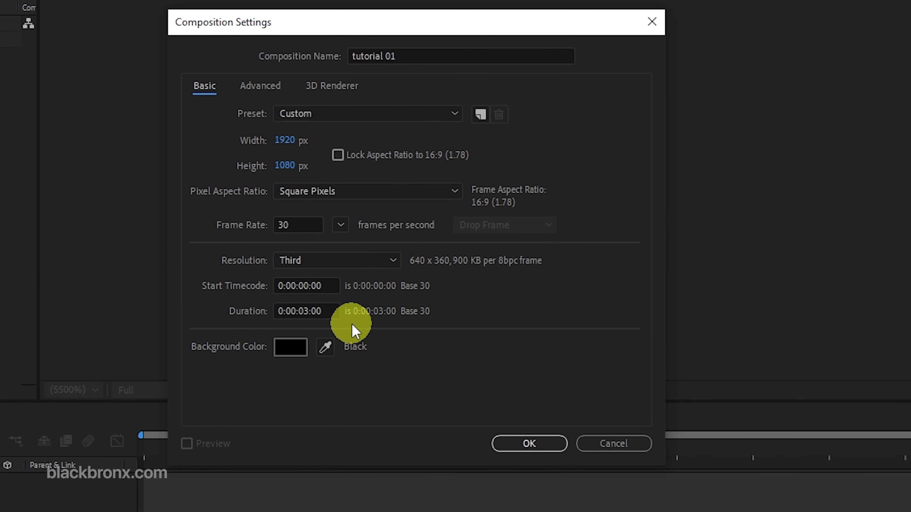
Confirm the composition and add the smoke photo as a layer fitted to comp width
click(526, 444)
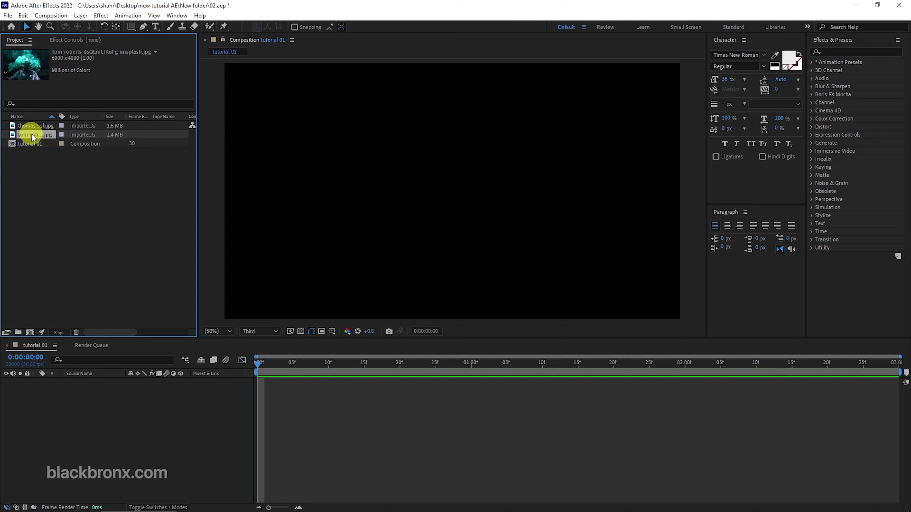
drag(31, 133, 93, 429)
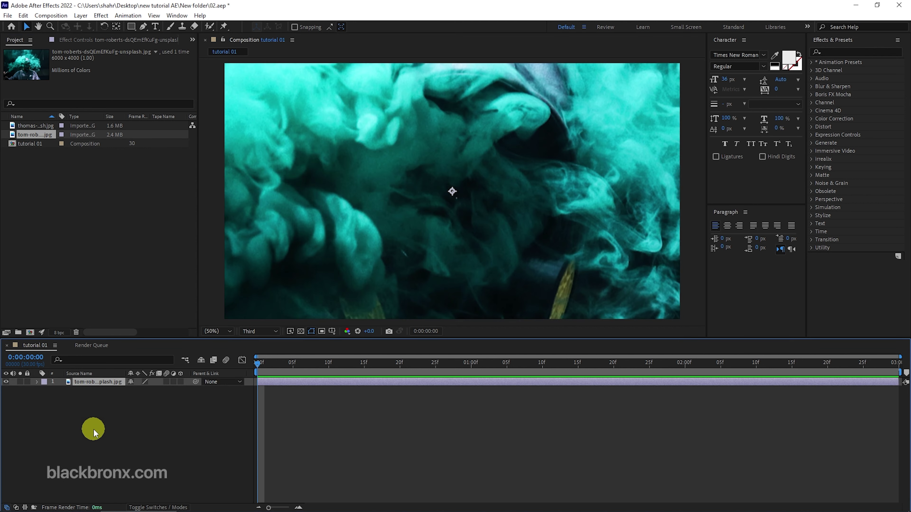
right_click(500, 217)
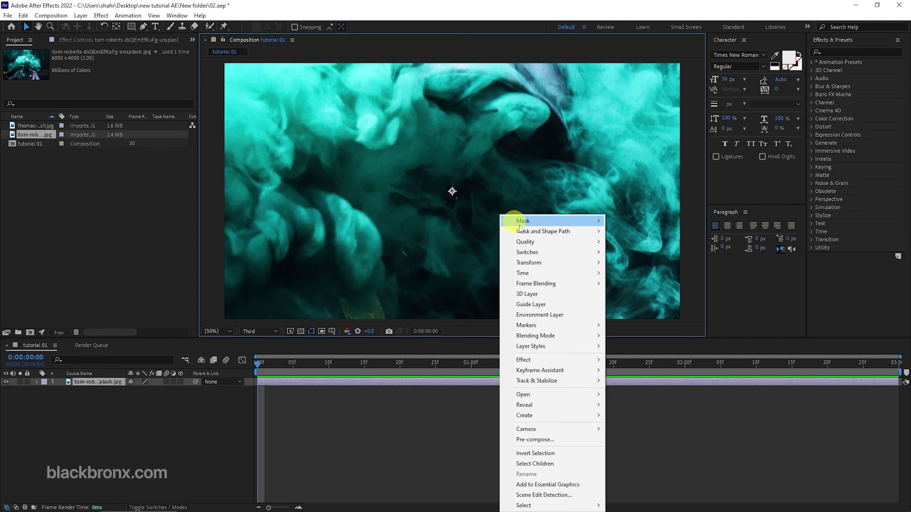
mouse_move(575, 267)
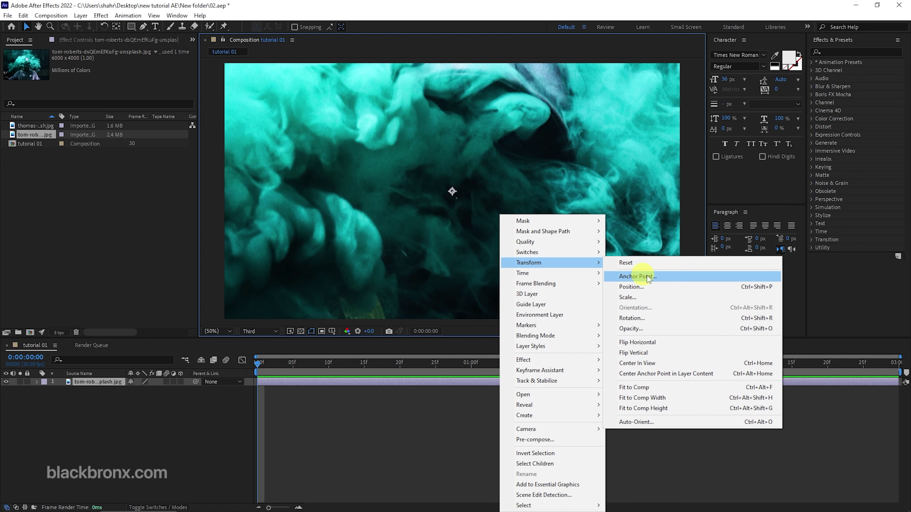
click(680, 397)
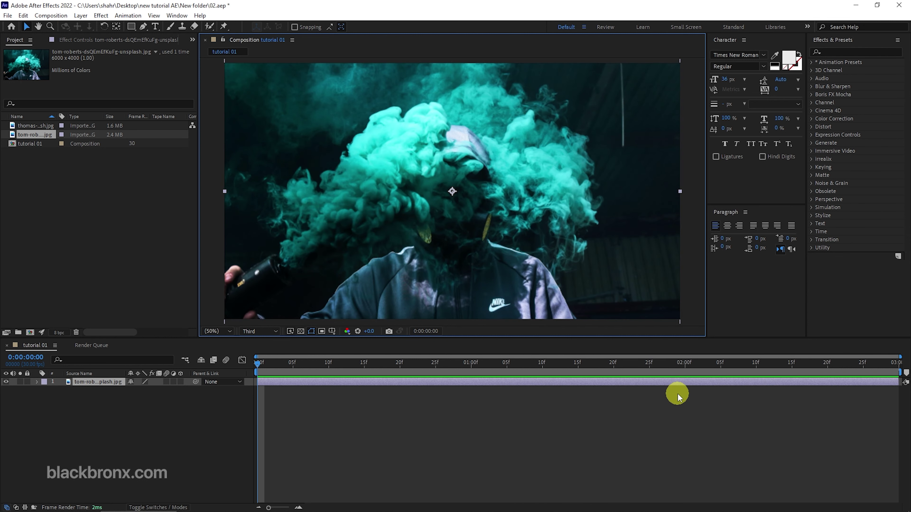
Search the effects for 'loop' and apply loopFlow to the photo layer
click(855, 54)
text(loop)
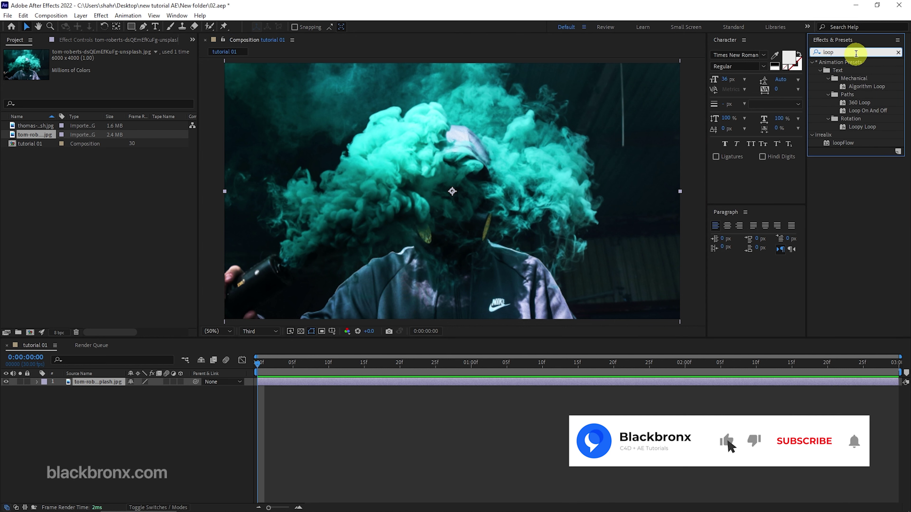
drag(843, 146, 411, 261)
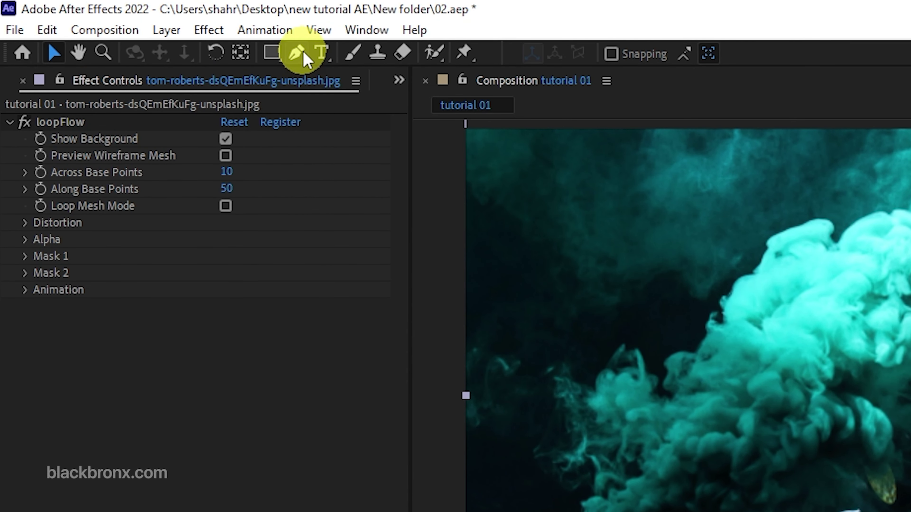
Draw a first open Pen mask curving up from the smoke canister over the smoke
click(303, 54)
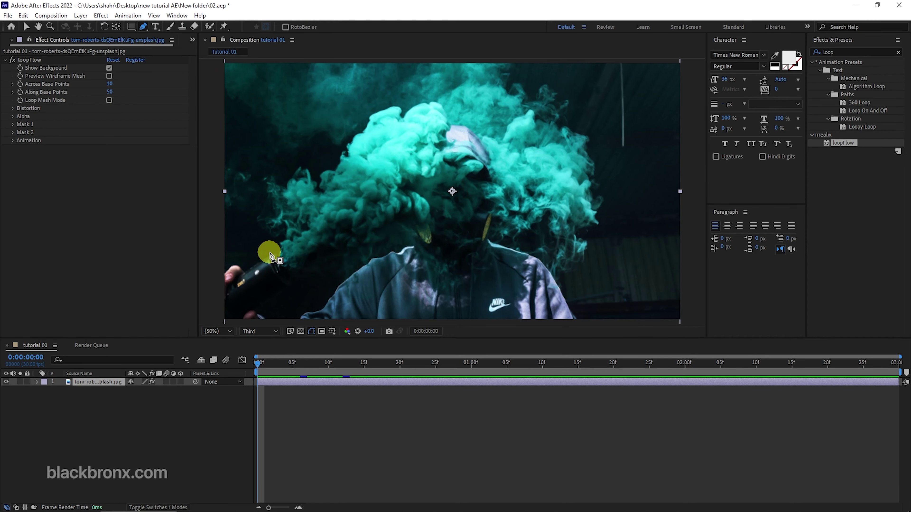
click(270, 254)
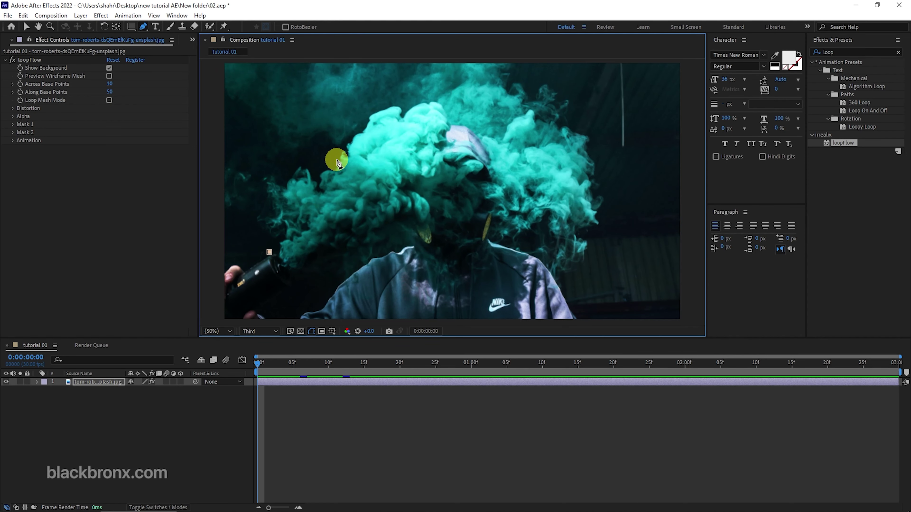
drag(334, 152, 350, 136)
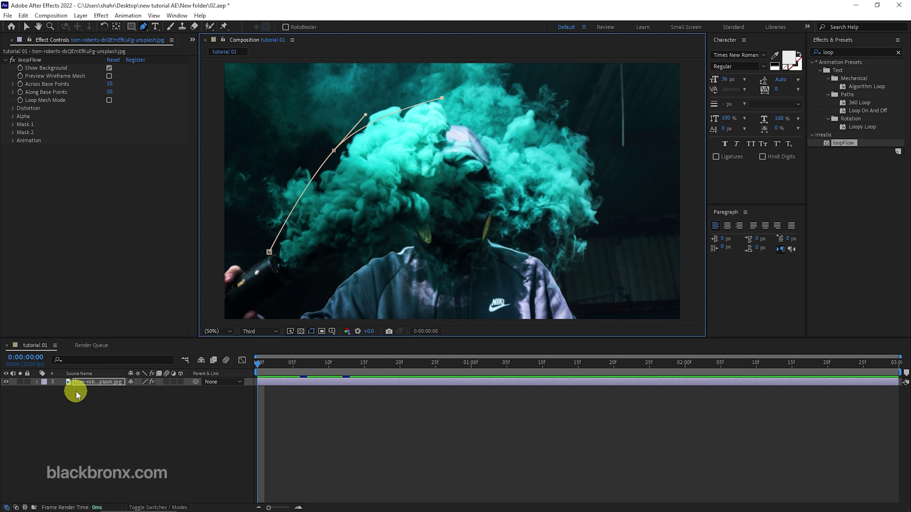
Draw a second open mask line from near the canister toward the face
click(83, 386)
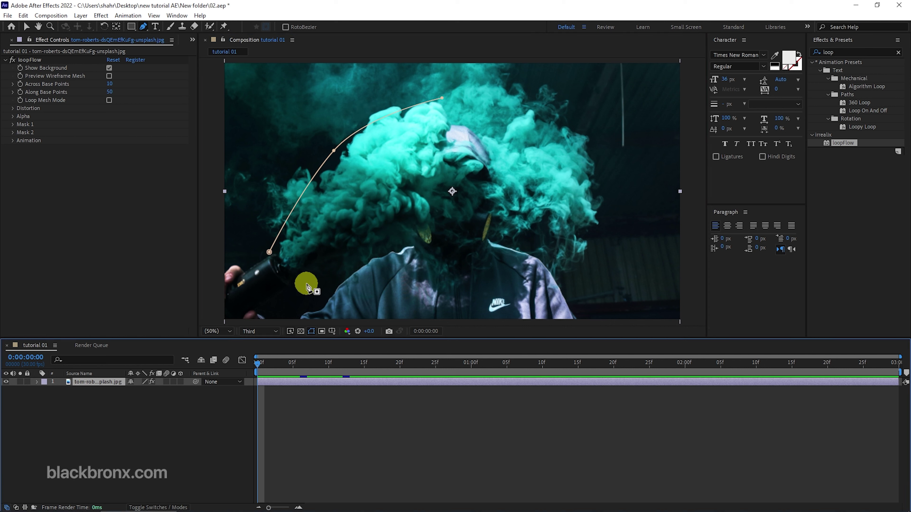
drag(297, 285, 314, 287)
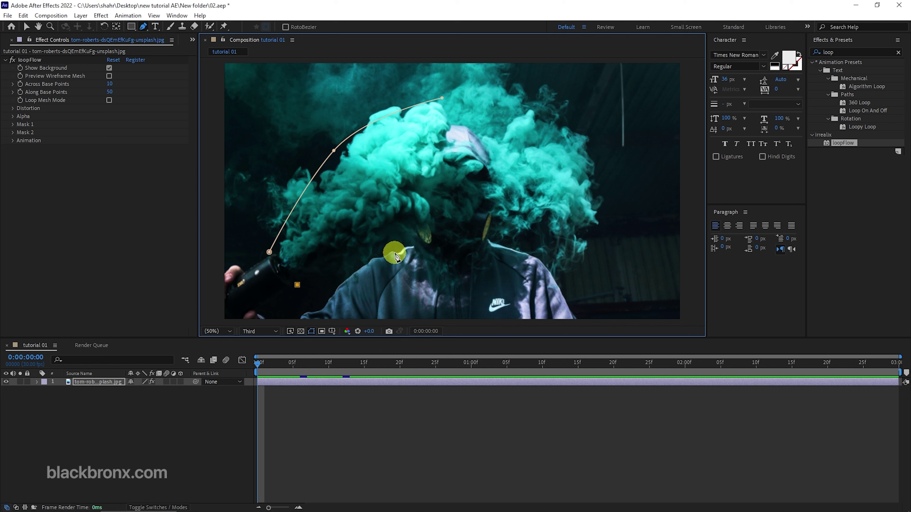
drag(399, 249, 422, 238)
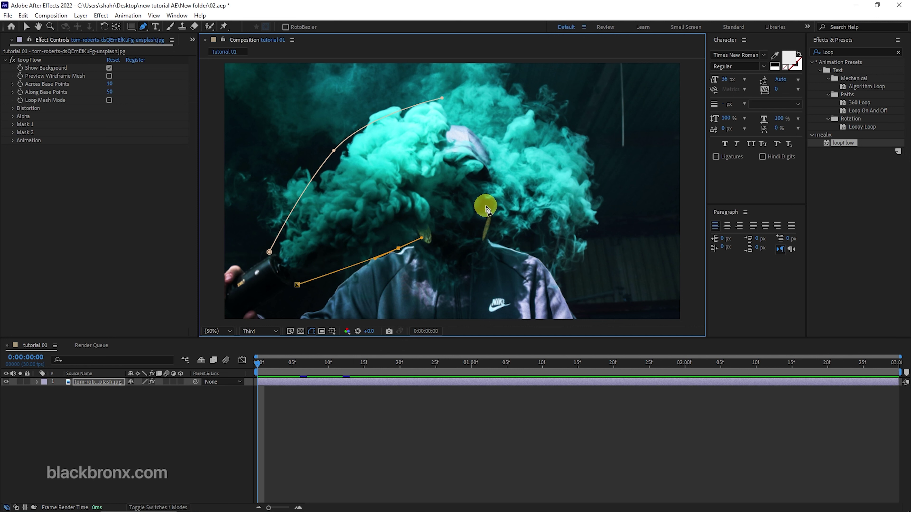
In loopFlow's Effect Controls, assign Mask 1 to the first mask slot and Mask 2 to the second
click(29, 60)
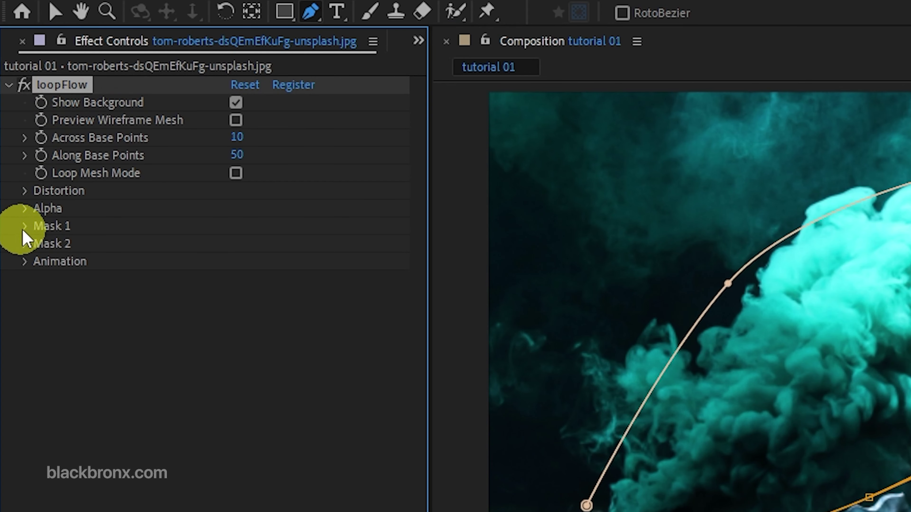
click(24, 226)
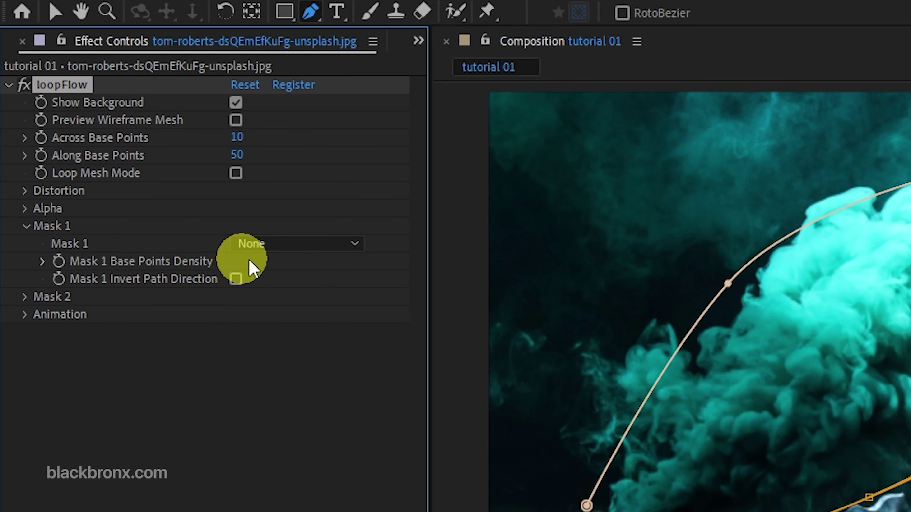
click(284, 244)
click(291, 297)
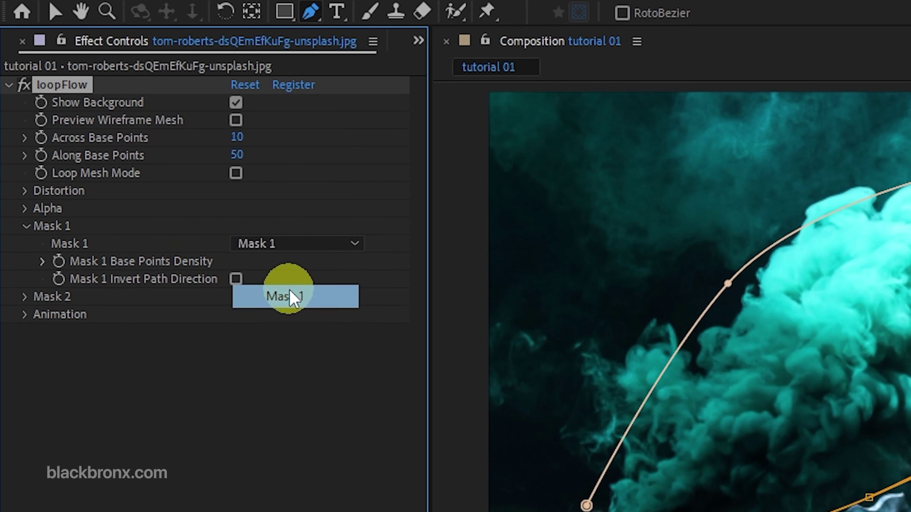
click(26, 298)
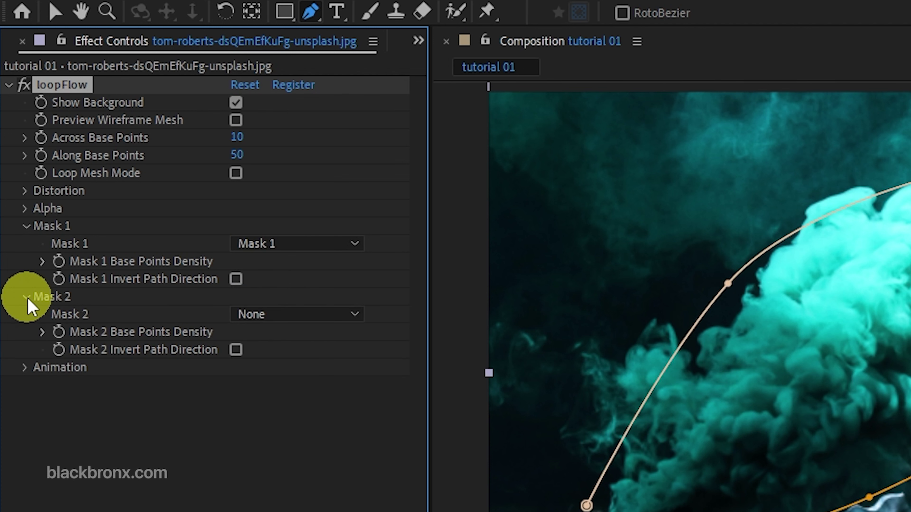
click(314, 316)
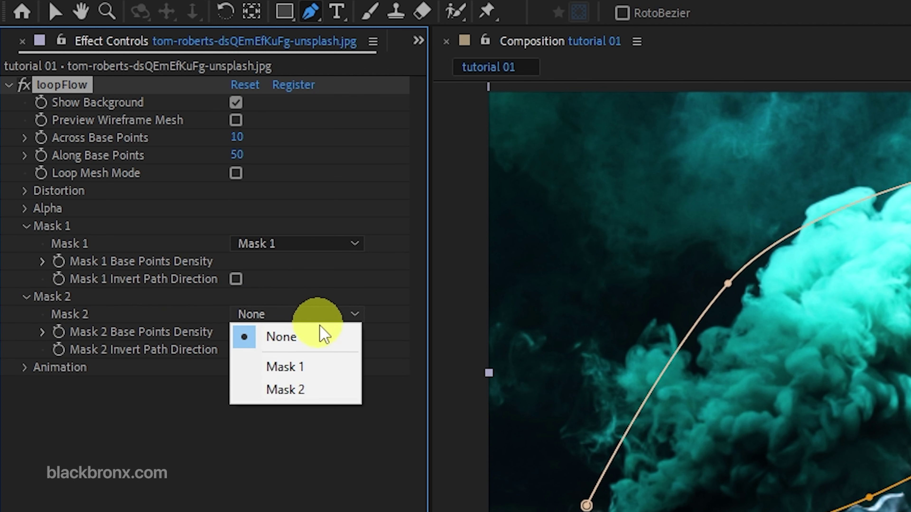
click(324, 391)
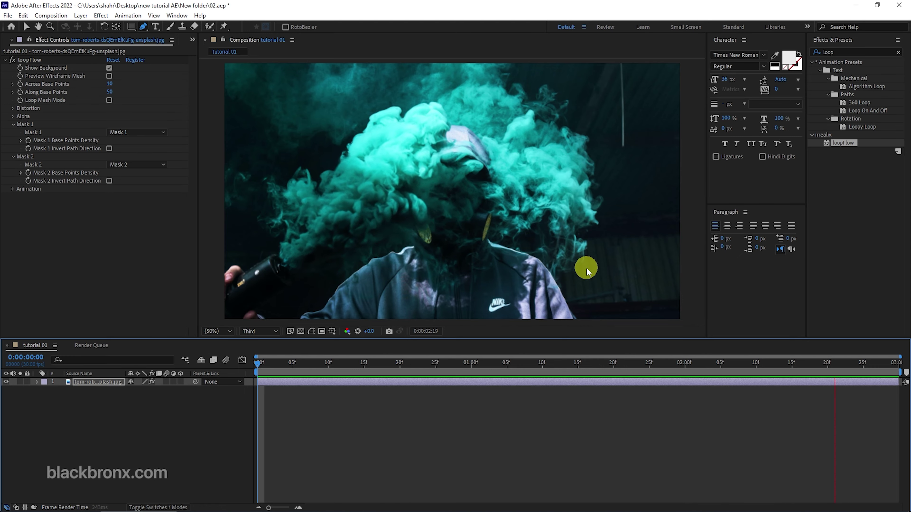
Stop playback, turn off Show Background, and drag Mask 1's top and middle vertices outward
key(space)
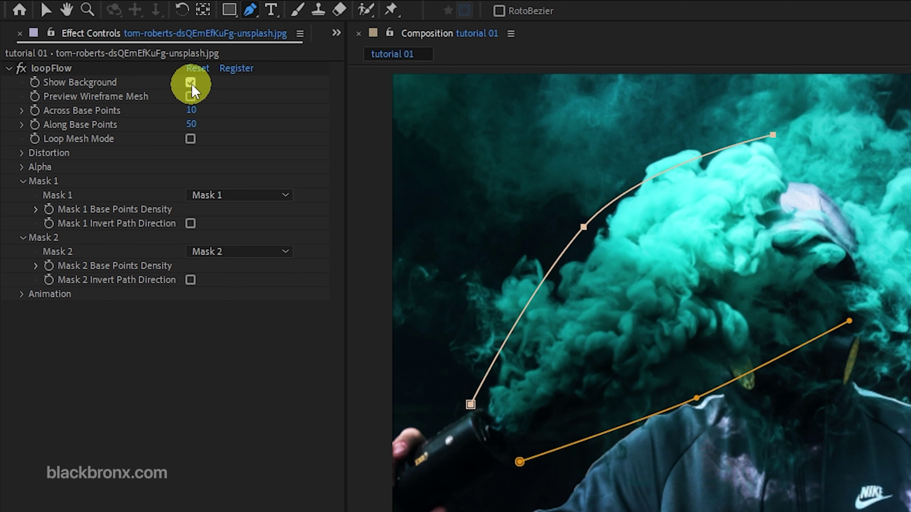
click(191, 83)
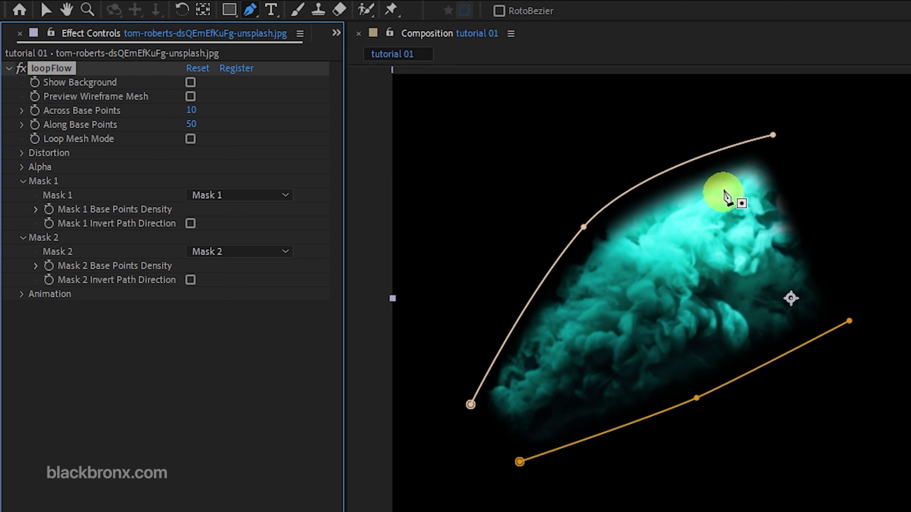
drag(773, 135, 777, 107)
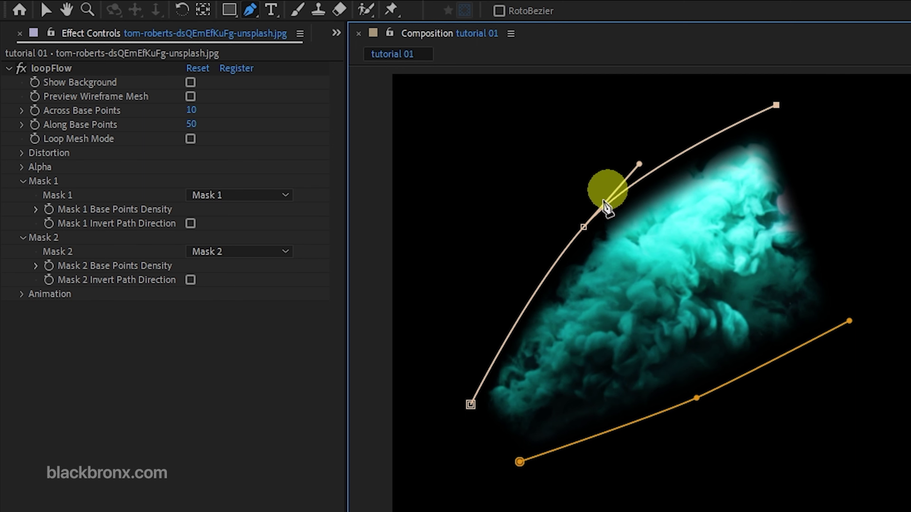
drag(584, 224, 587, 205)
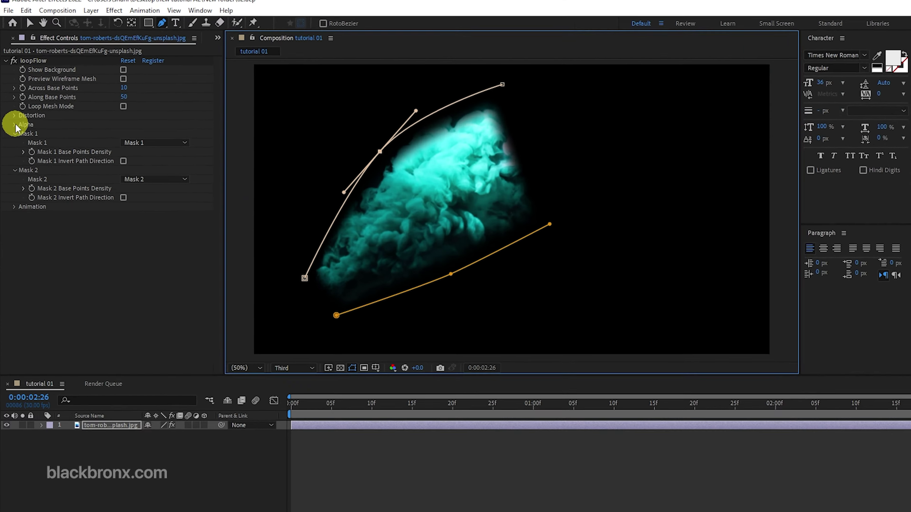
Open loopFlow's Alpha group and trial-adjust the Along and Across ramp curves, undoing the tests
click(21, 167)
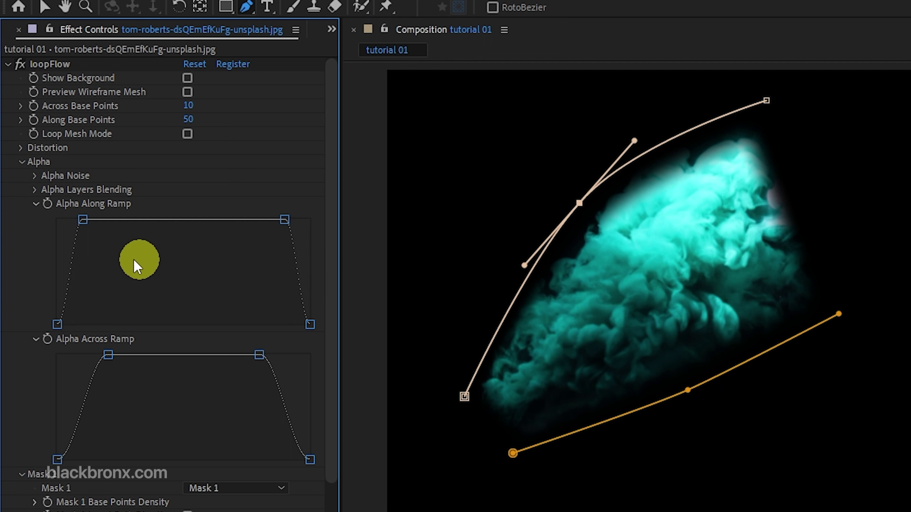
drag(90, 221, 117, 221)
key(ctrl+z)
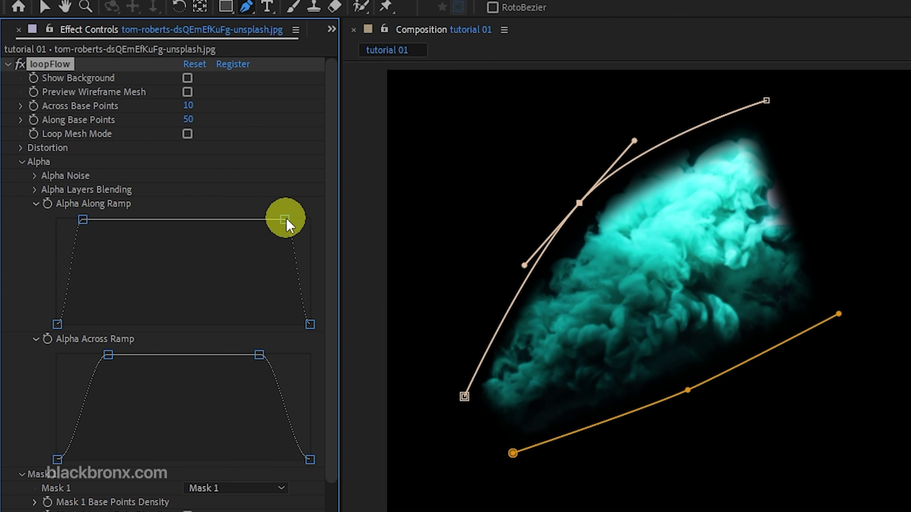
drag(285, 220, 320, 235)
drag(109, 356, 128, 346)
key(ctrl+z)
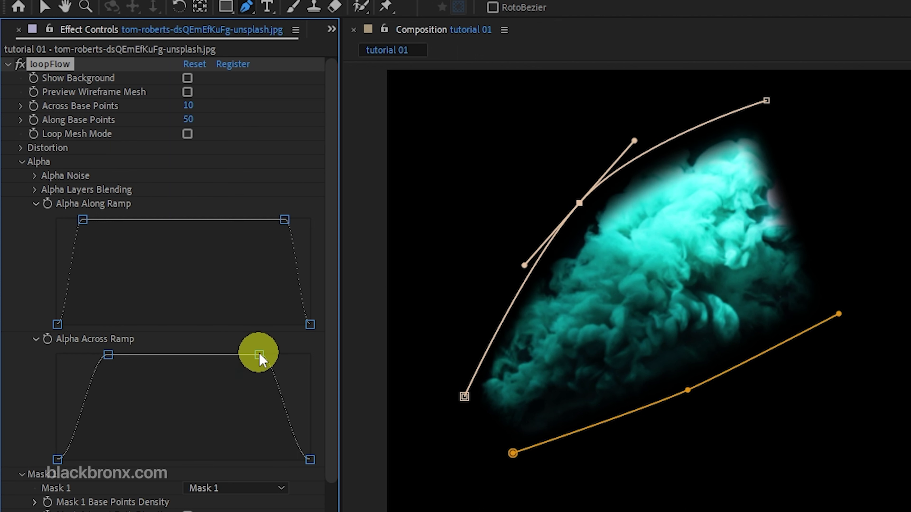
drag(260, 356, 228, 356)
key(ctrl+z)
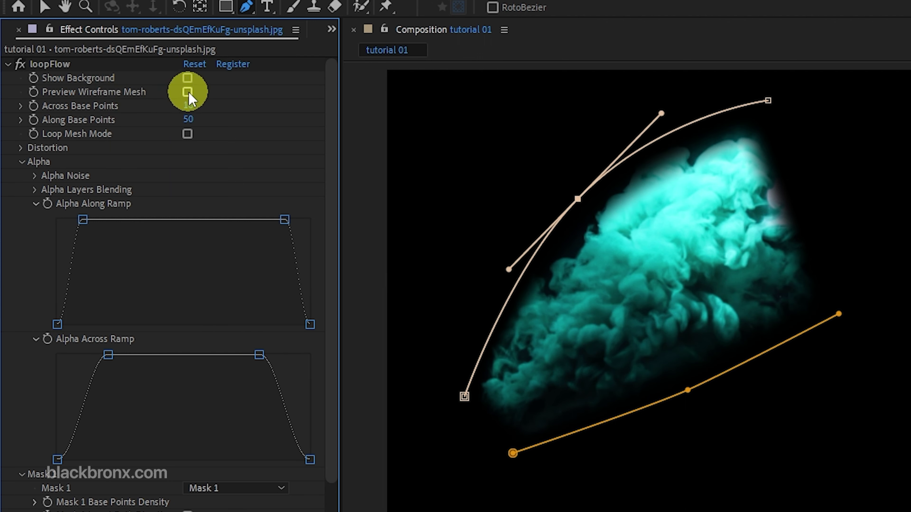
Show the wireframe mesh, set Across Base Points to 30, restore the background, and preview
click(188, 93)
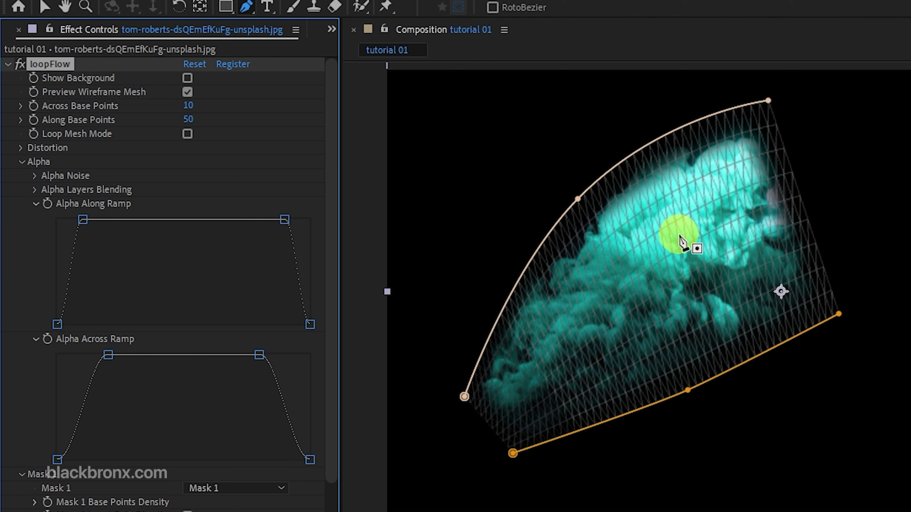
drag(188, 108, 197, 106)
click(191, 108)
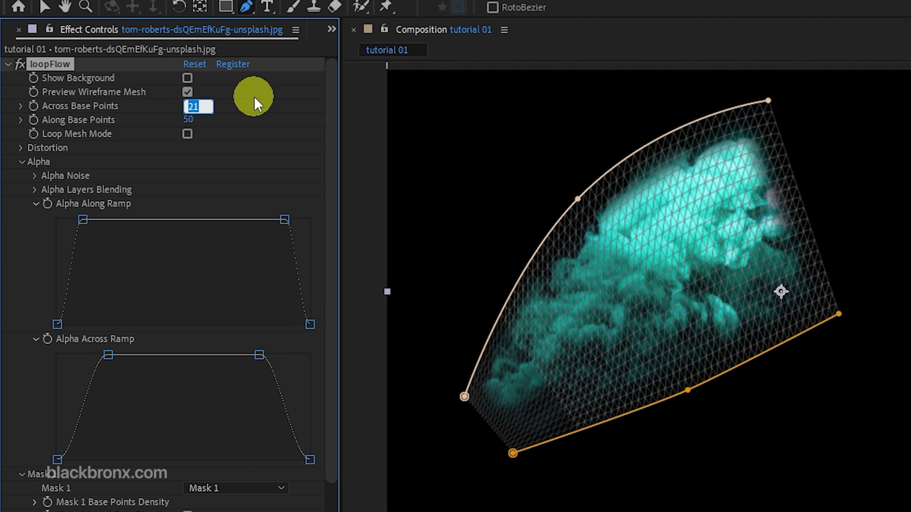
text(30)
key(Return)
click(191, 79)
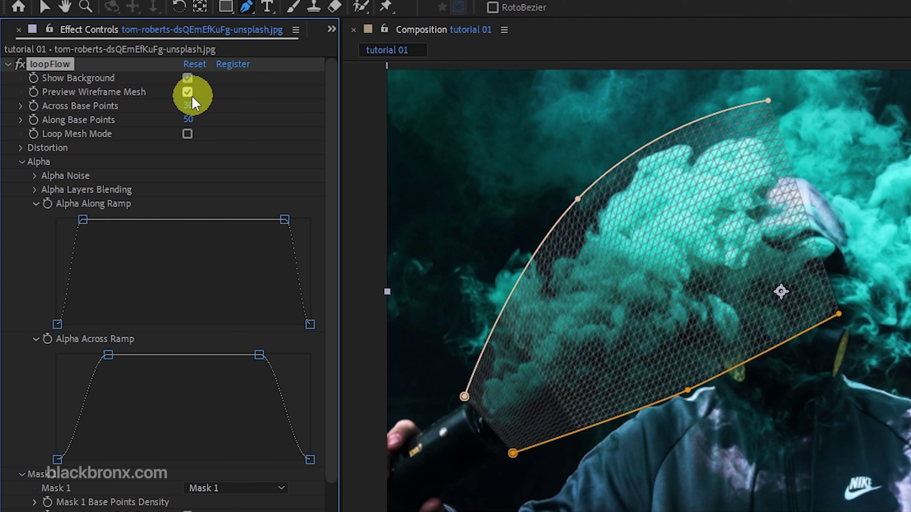
key(space)
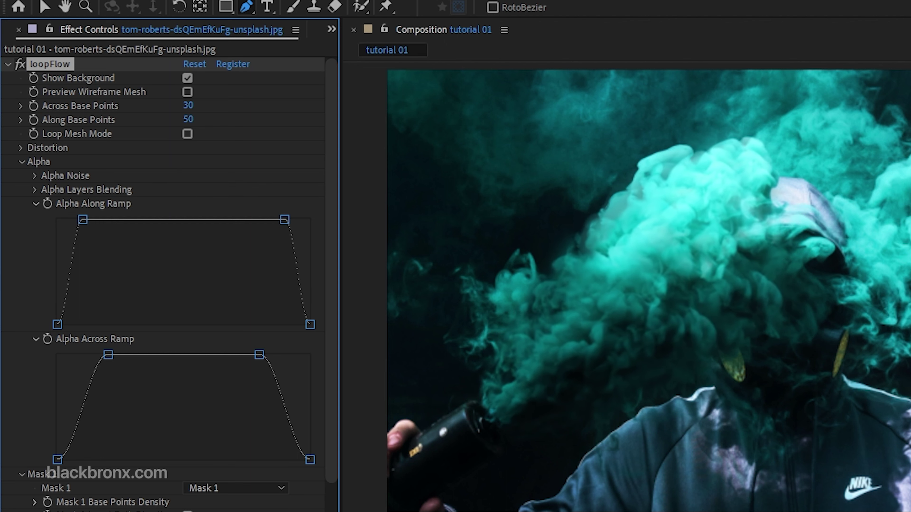
Collapse the loopFlow effect and duplicate it with Ctrl+D
click(8, 65)
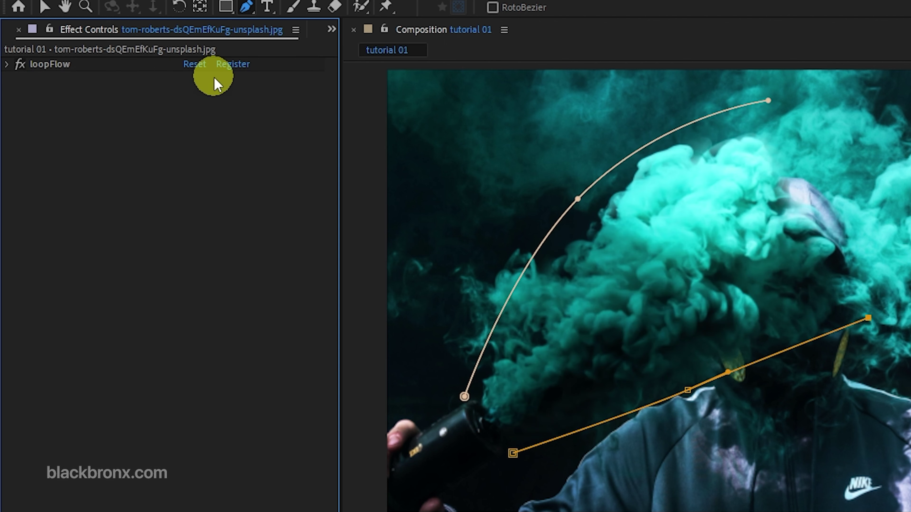
click(60, 68)
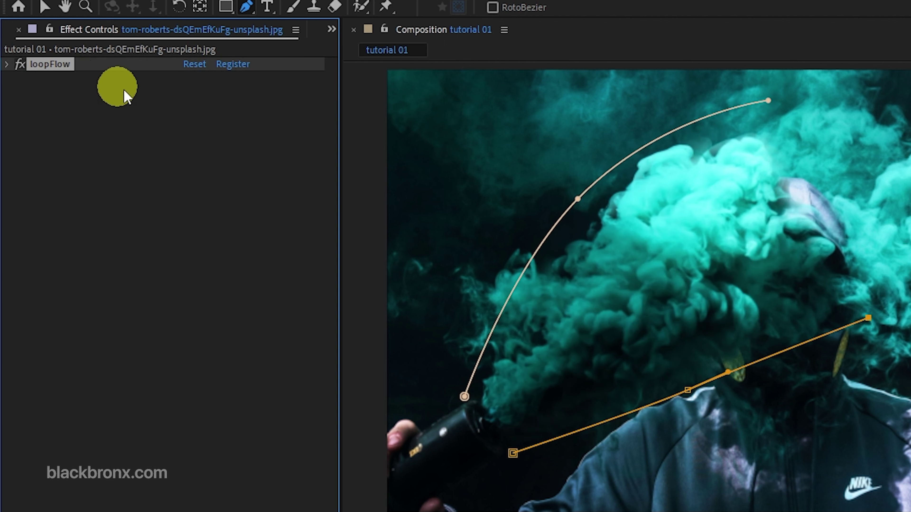
key(ctrl+d)
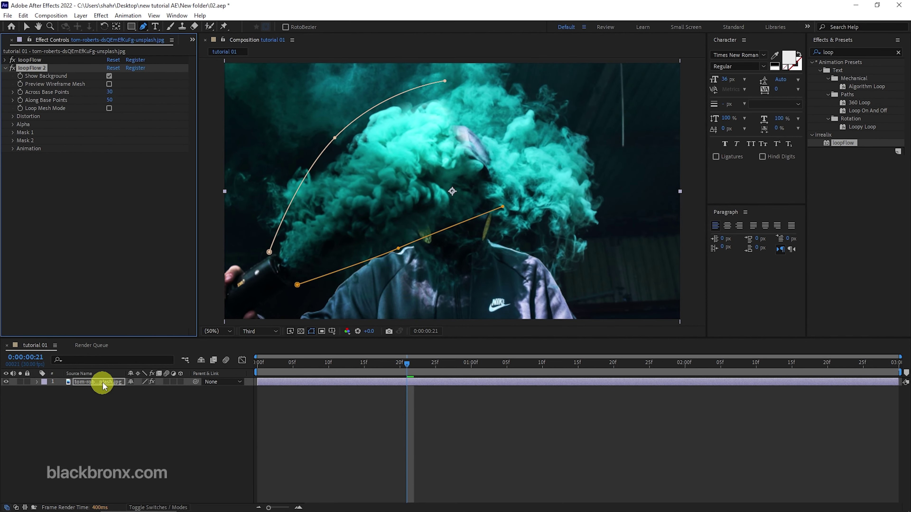
Draw a new mask path arching over the top and down the smoke's right side
click(102, 382)
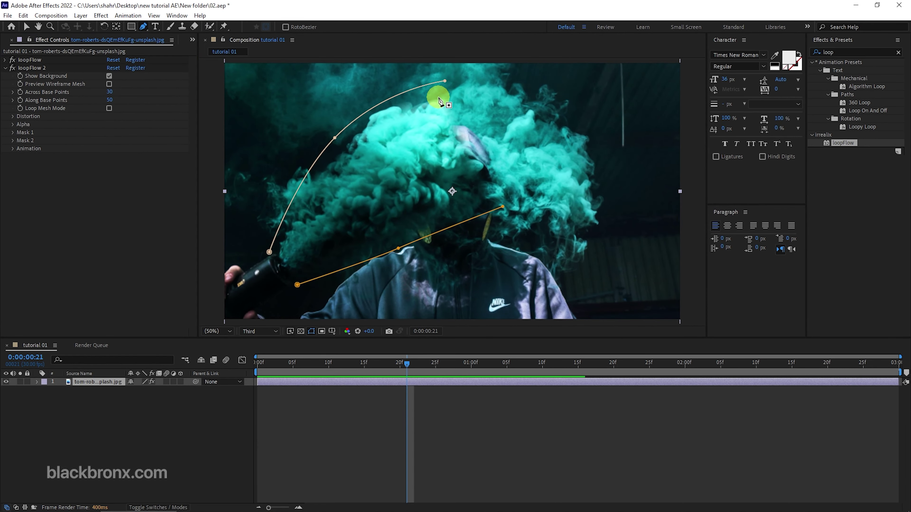
click(433, 97)
drag(542, 105, 577, 131)
drag(593, 257, 566, 310)
Draw a shorter mask curve from near the face down toward the right shoulder
click(98, 383)
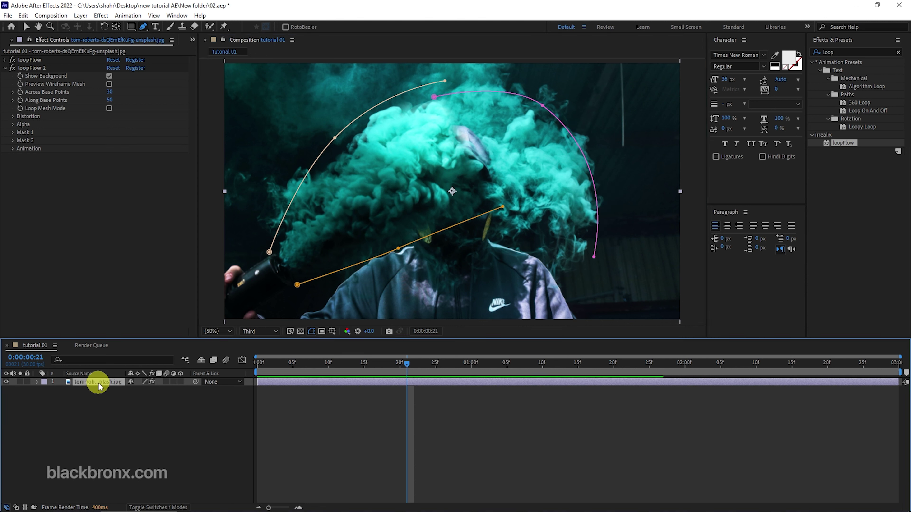
click(485, 200)
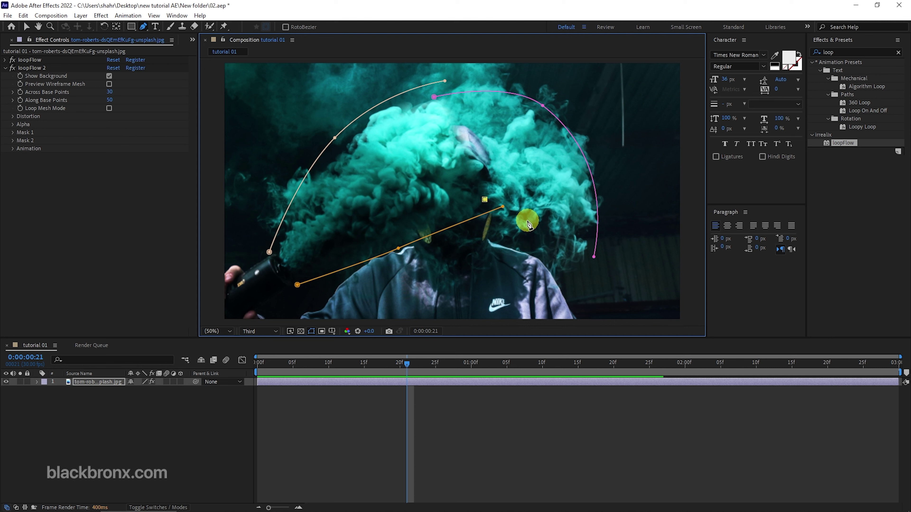
drag(527, 220, 545, 243)
click(558, 273)
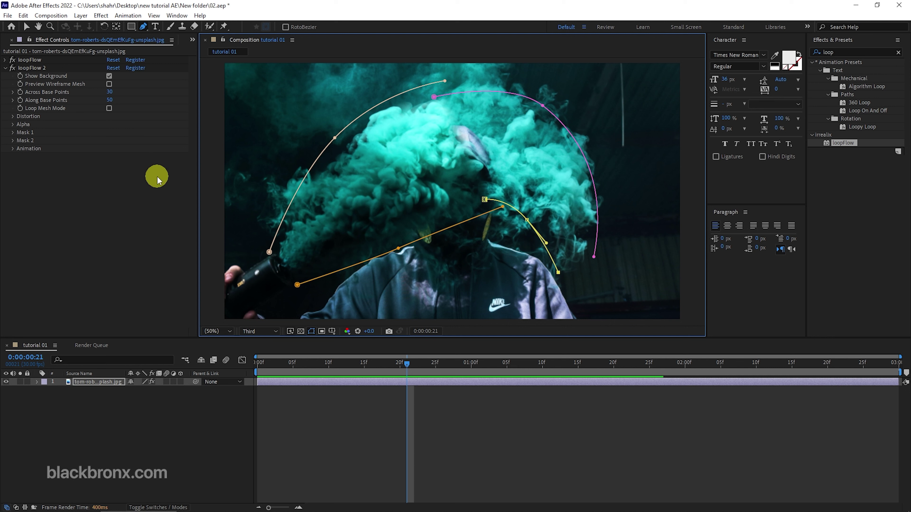
In the duplicated loopFlow, set the first mask slot to Mask 3 and the second to Mask 4
click(12, 132)
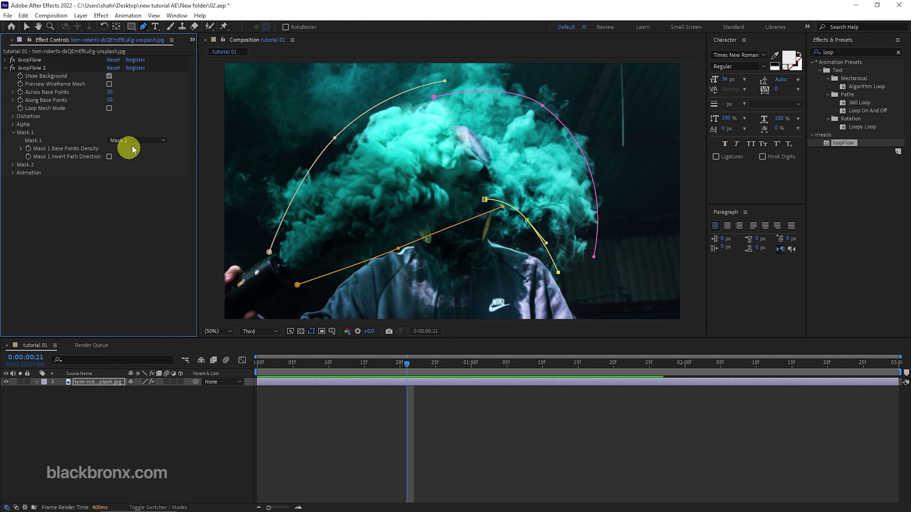
click(142, 141)
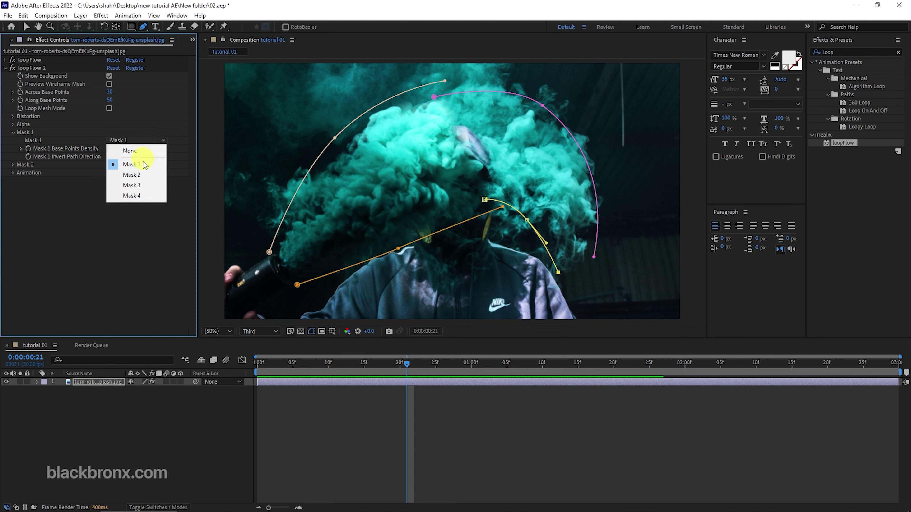
click(142, 187)
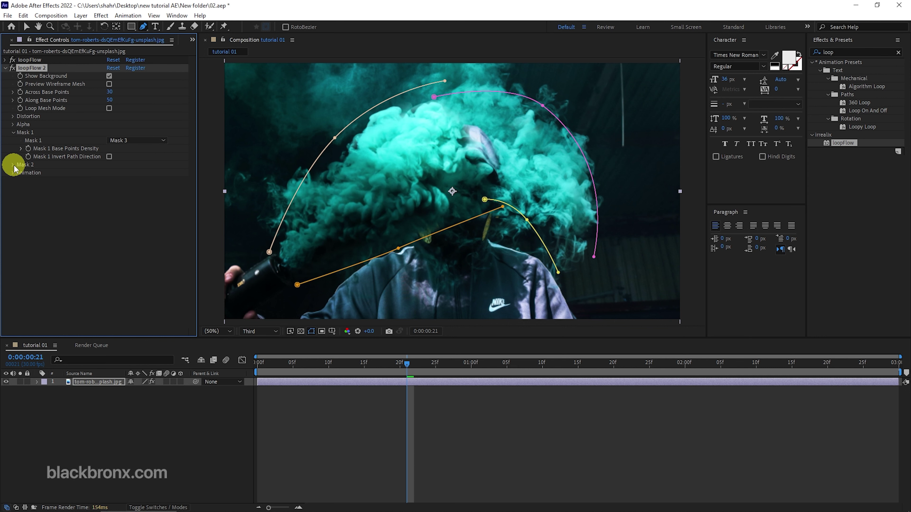
click(141, 173)
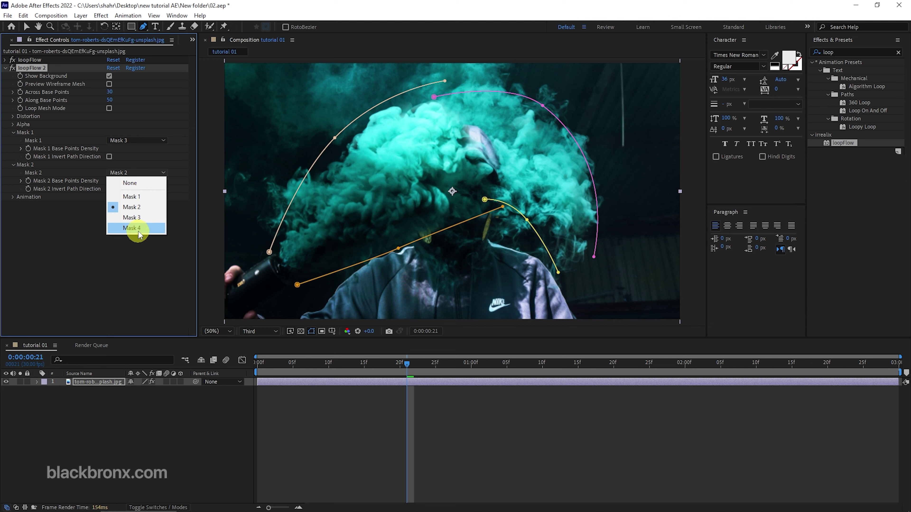